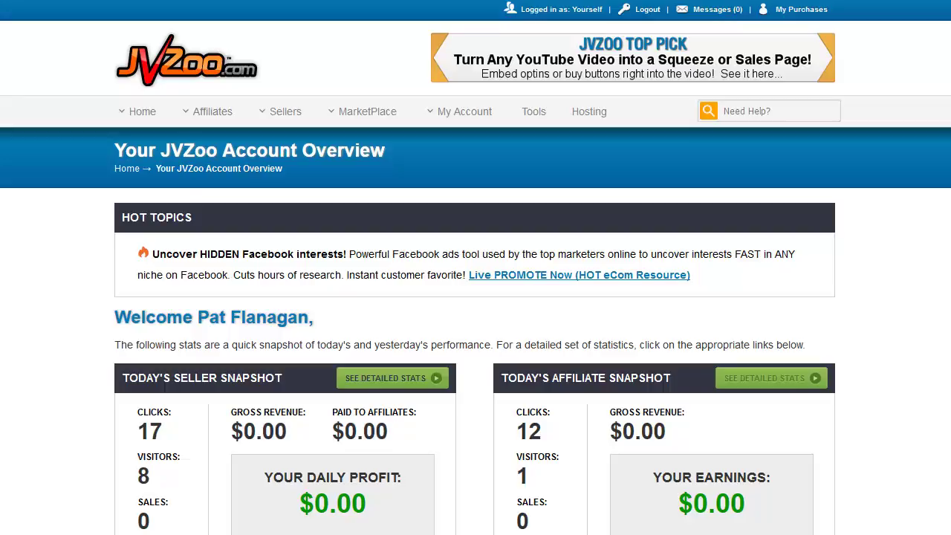
Go to Sellers > JVs to list the account's JV contracts
mouse_move(285, 111)
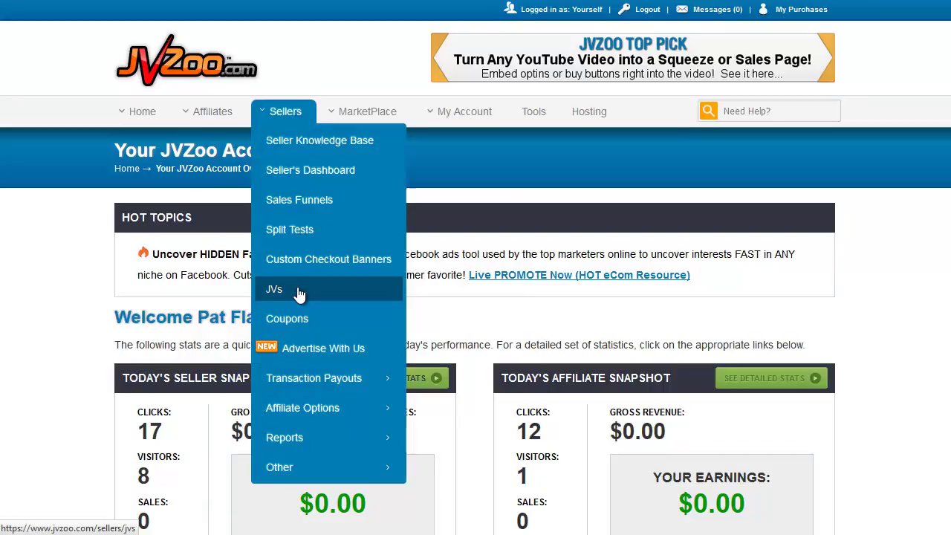
left_click(299, 294)
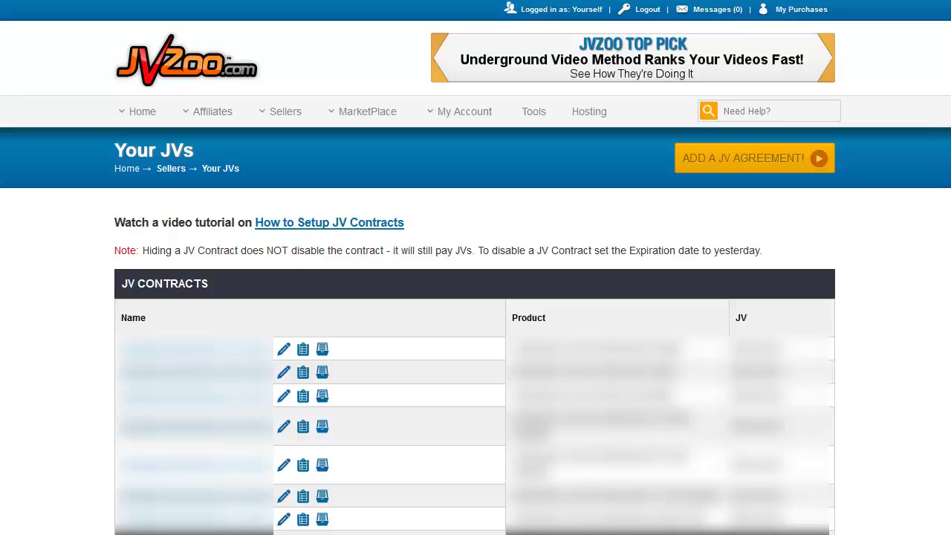
scroll(476, 297, "down", 15)
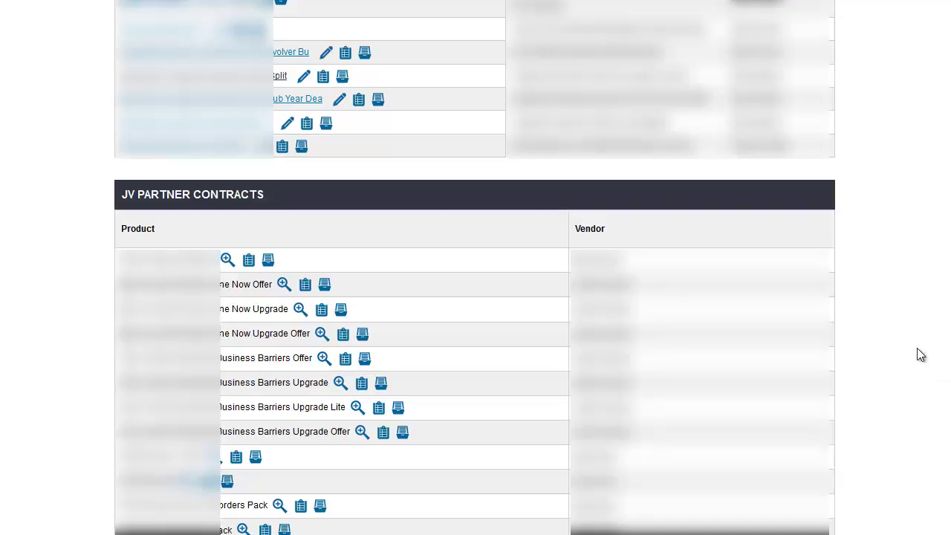
scroll(921, 355, "up", 15)
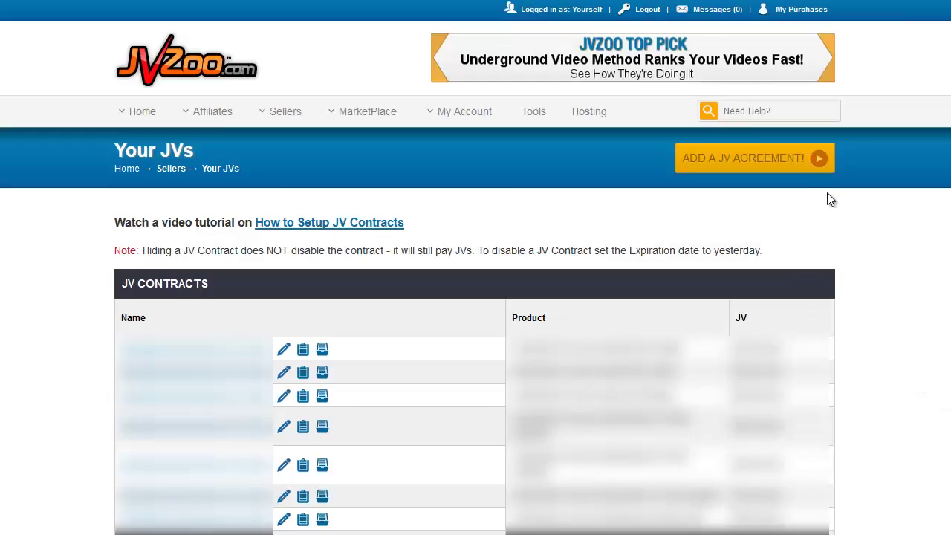
Add a new JV agreement and name it 'Test JV Agreement'
left_click(754, 159)
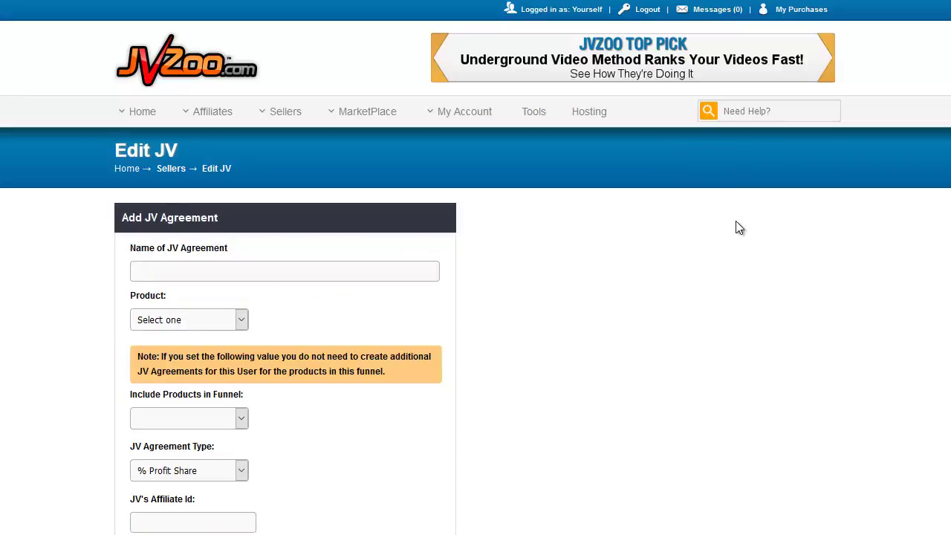
scroll(544, 291, "down", 5)
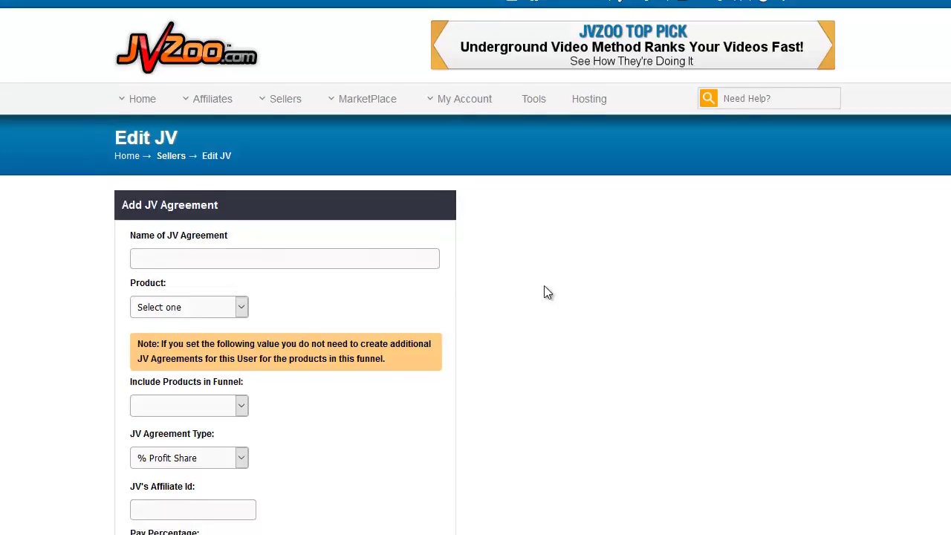
scroll(544, 292, "up", 5)
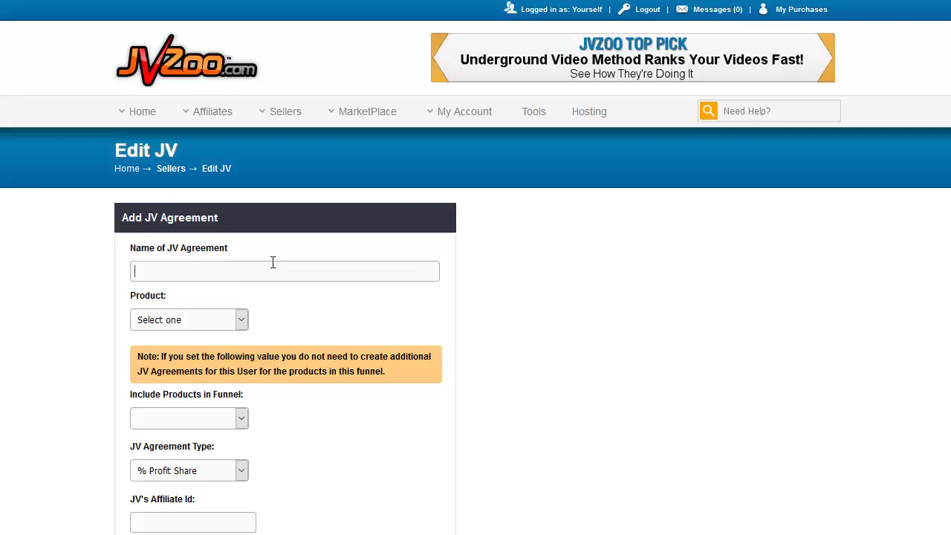
type("Test JV Agreement")
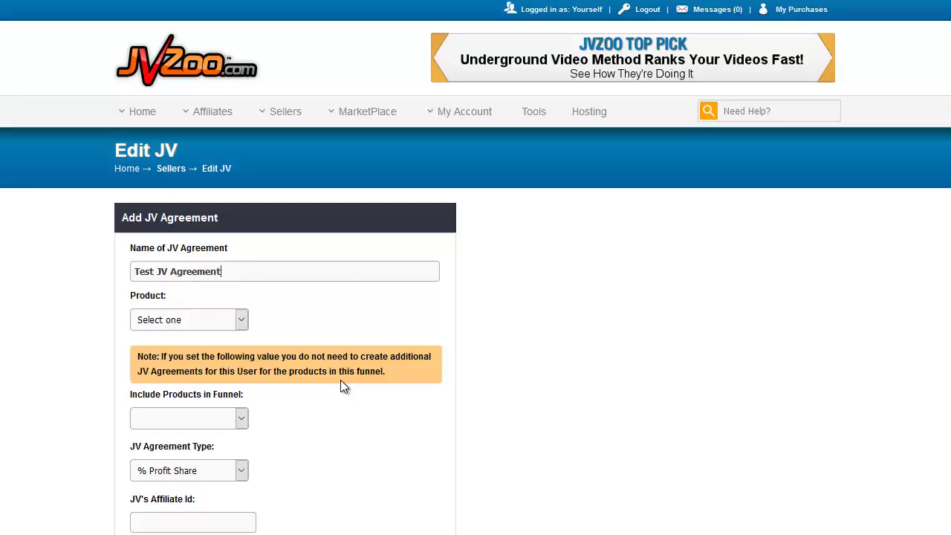
left_click_drag(183, 394, 243, 395)
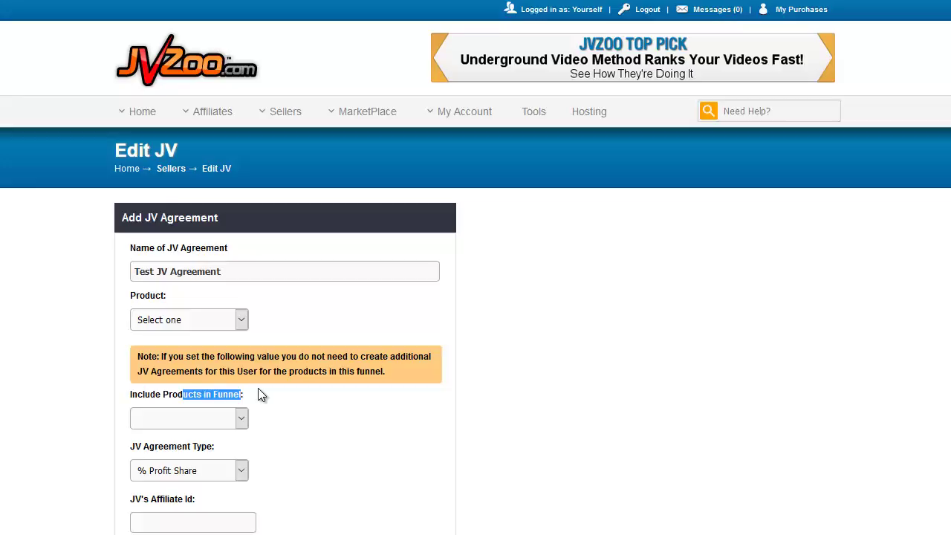
left_click(275, 399)
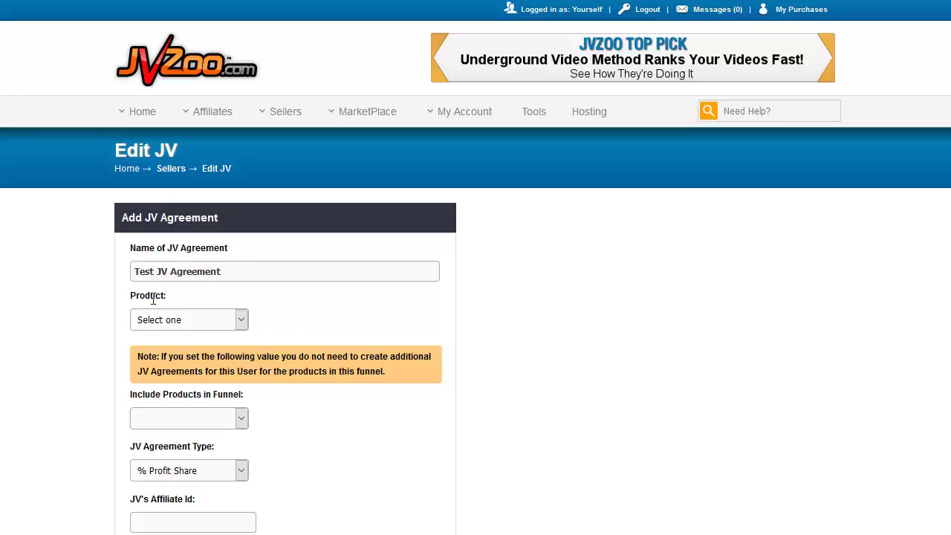
left_click_drag(140, 299, 155, 297)
left_click(270, 299)
left_click_drag(140, 299, 163, 298)
left_click(303, 309)
scroll(348, 444, "down", 3)
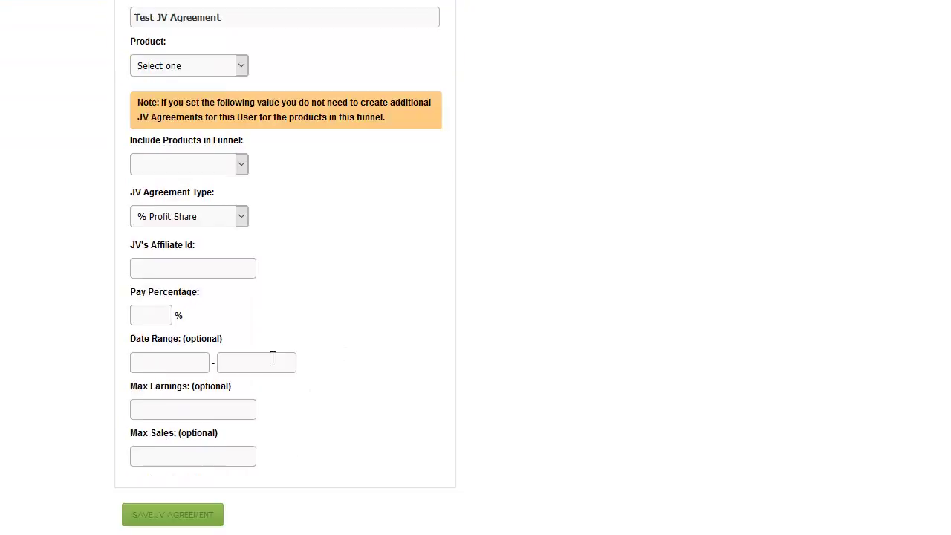
left_click(242, 217)
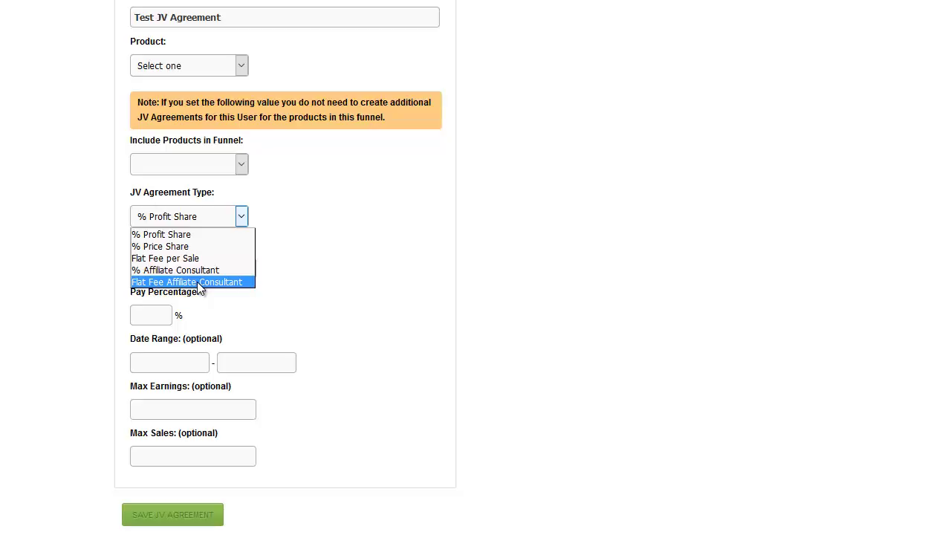
left_click(330, 289)
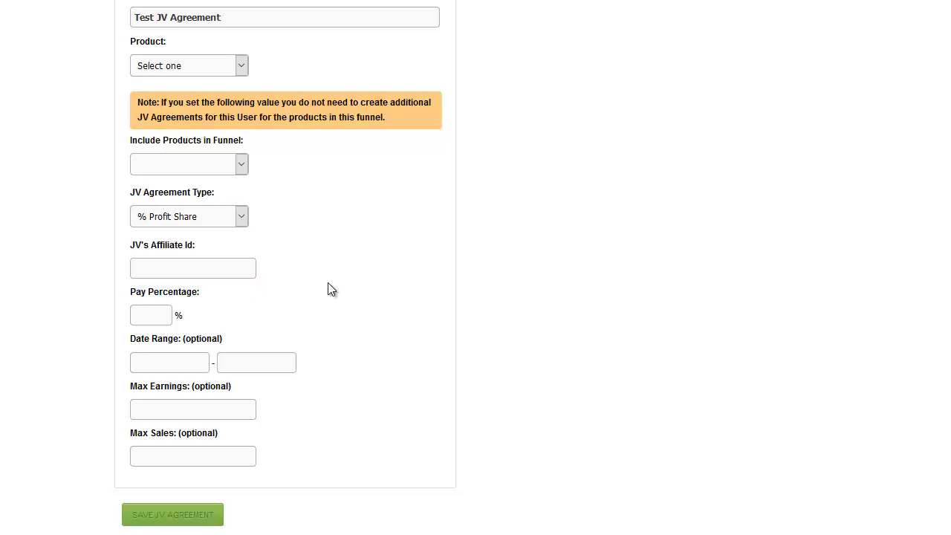
left_click(246, 217)
left_click(280, 238)
left_click(171, 275)
scroll(745, 309, "up", 4)
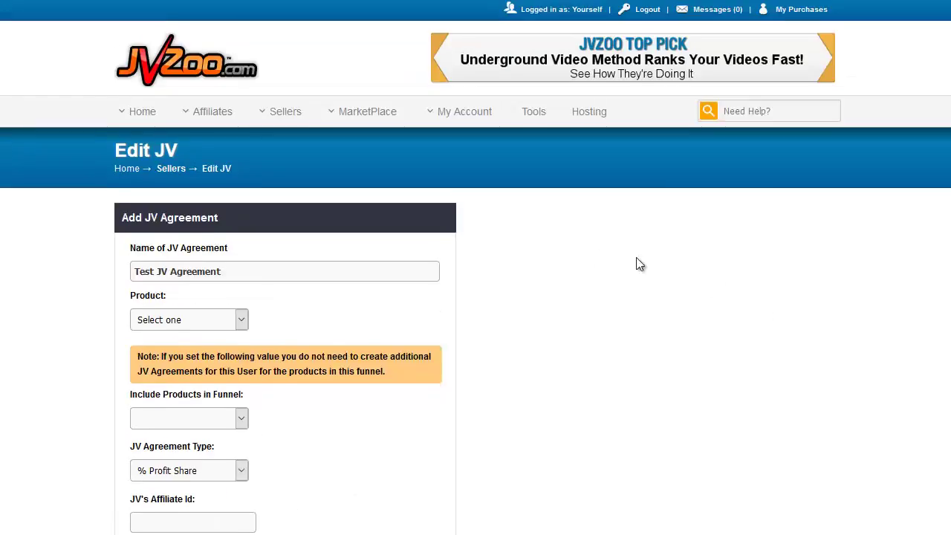
mouse_move(475, 125)
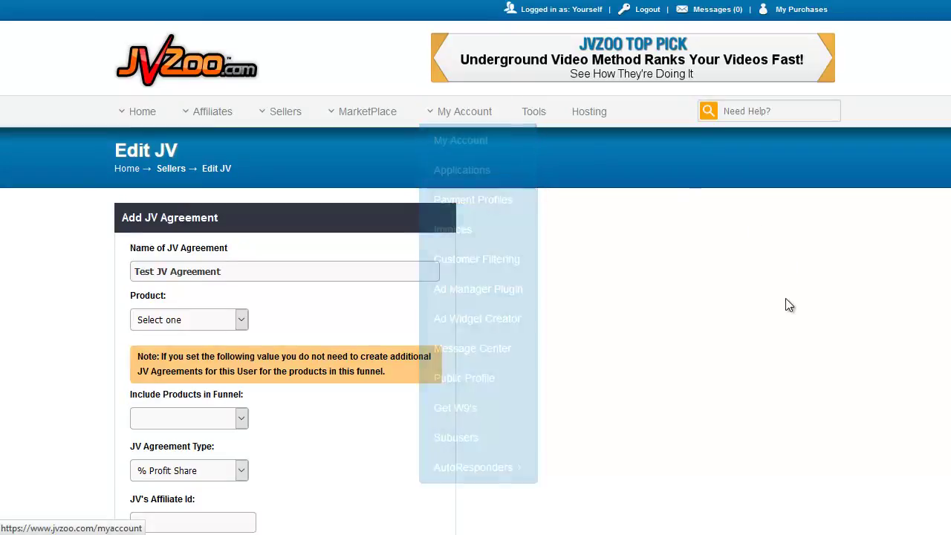
scroll(658, 319, "down", 3)
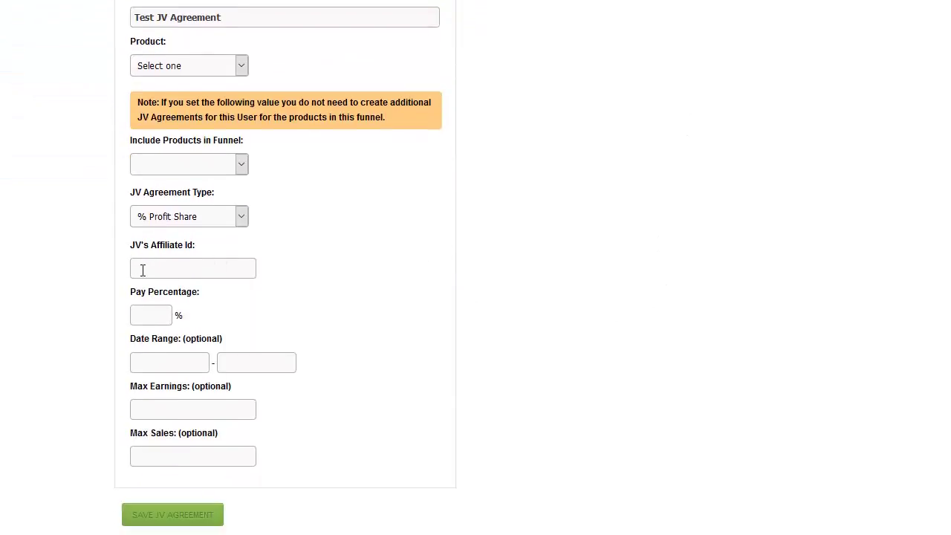
left_click(143, 270)
left_click(224, 217)
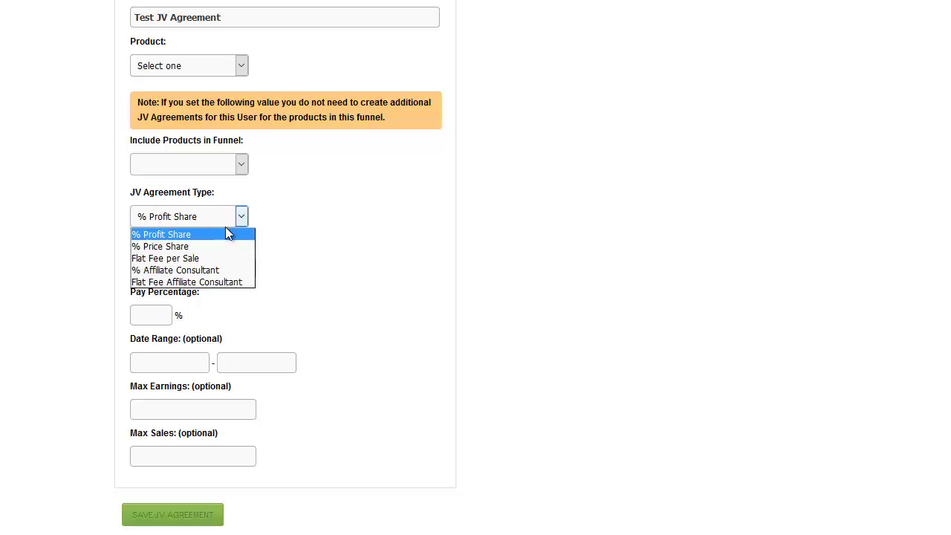
left_click(342, 192)
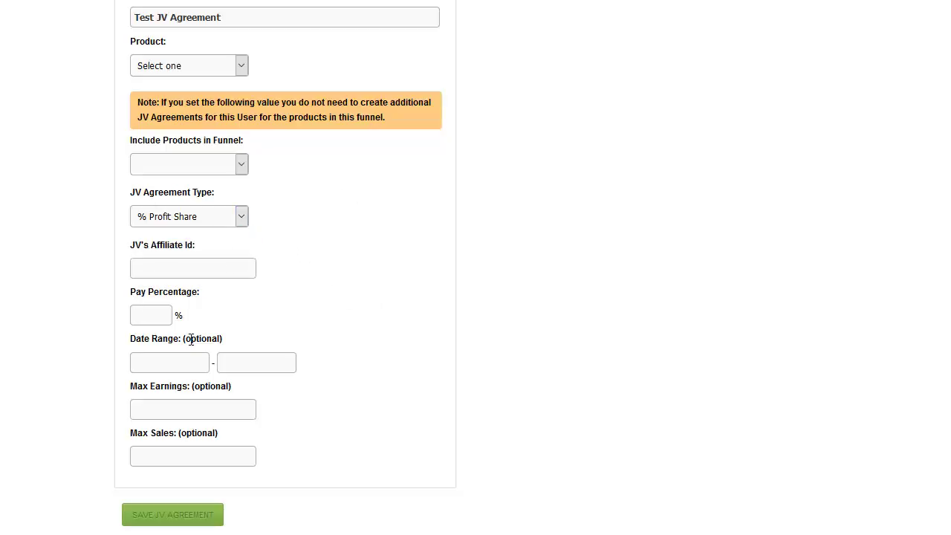
left_click(138, 315)
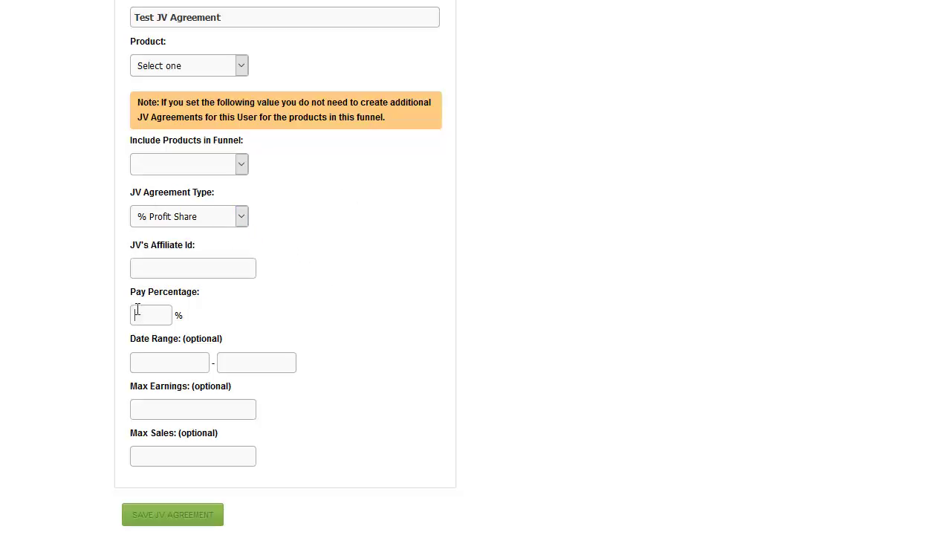
Set the agreement type to Flat Fee per Sale and review its Pay Flat Amount, Date Range and Max Sales fields
left_click(241, 217)
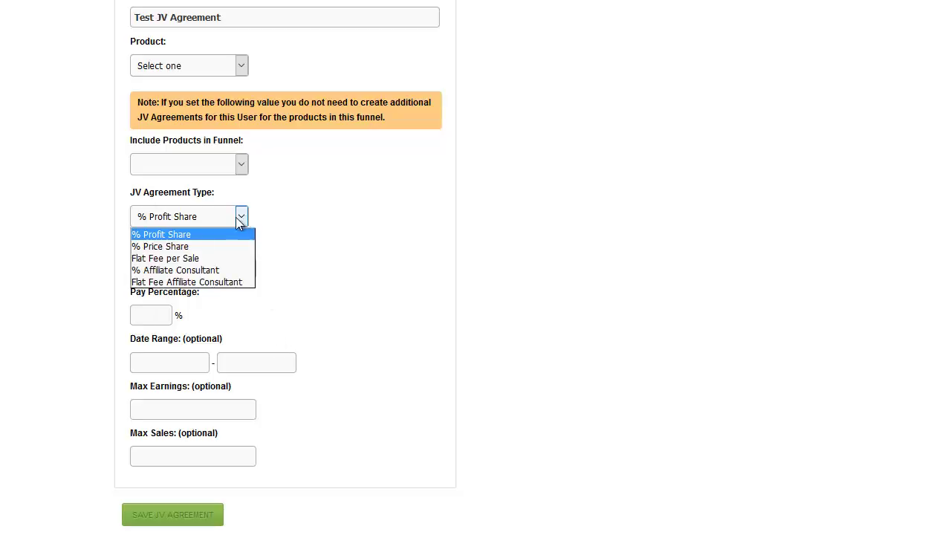
left_click(216, 258)
left_click(156, 321)
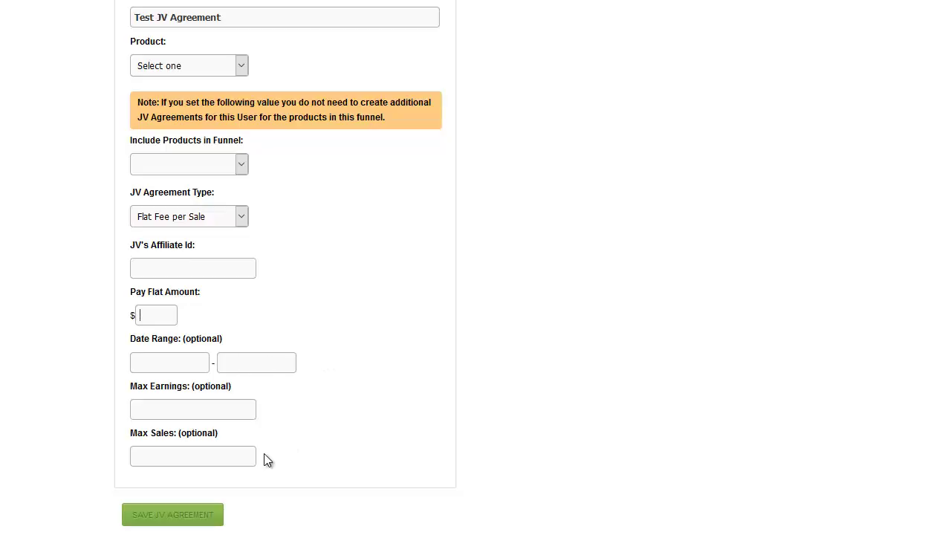
left_click(168, 362)
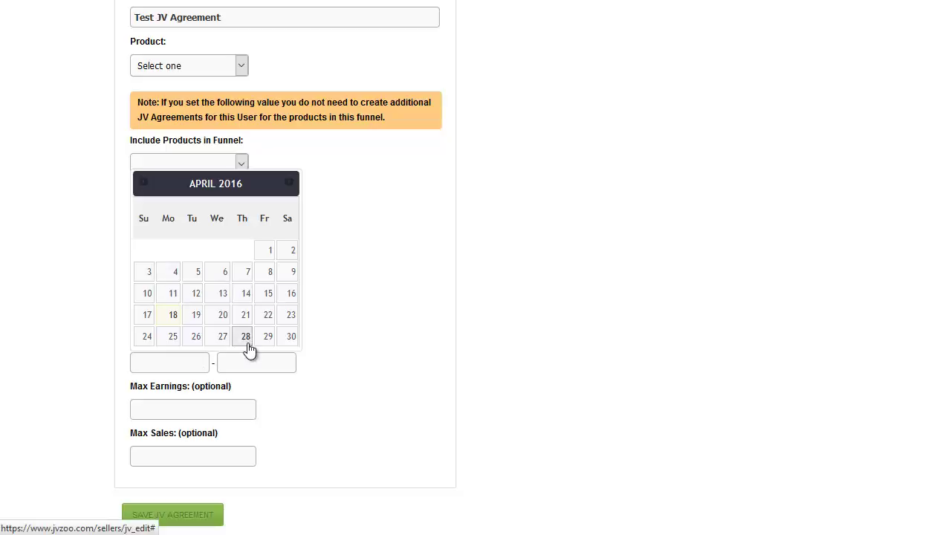
left_click(252, 361)
left_click(389, 376)
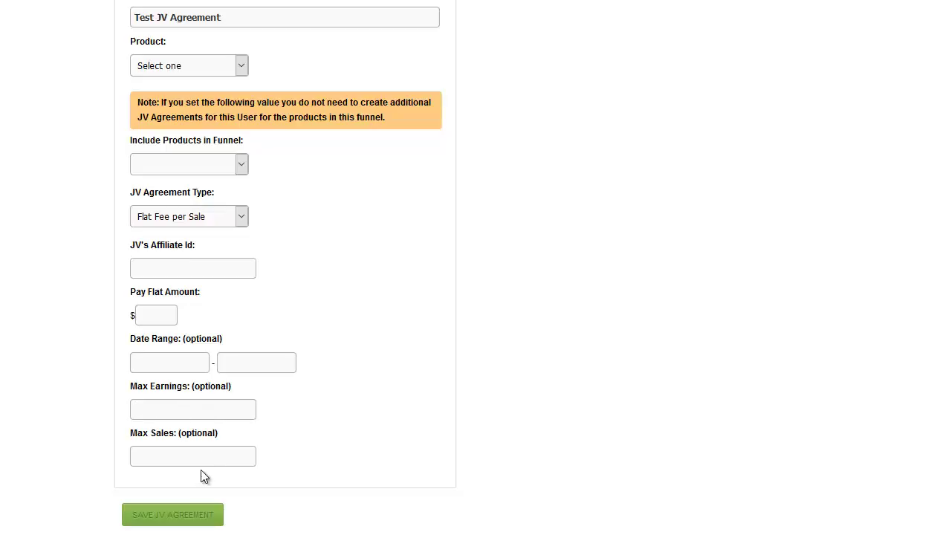
left_click(159, 453)
Return to the Your JVs list from the Sellers menu
scroll(589, 355, "up", 4)
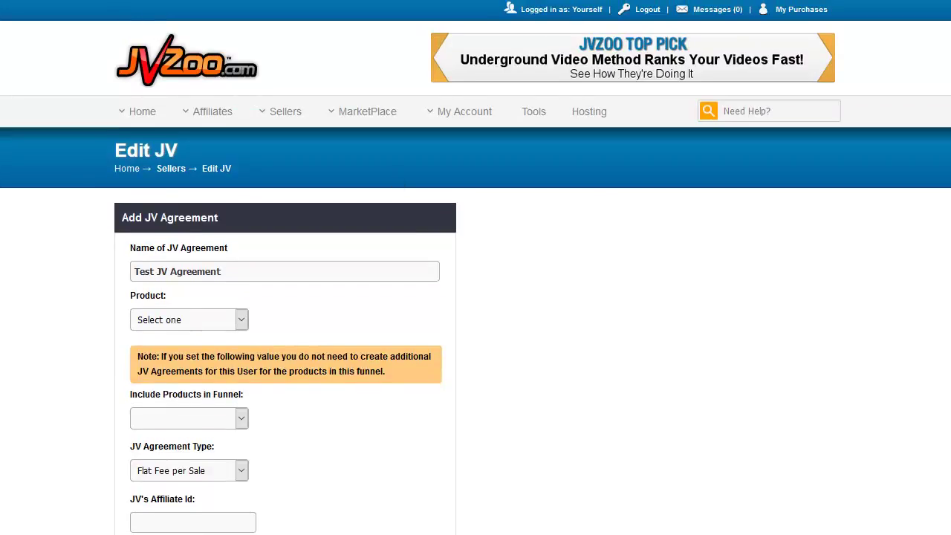
mouse_move(282, 132)
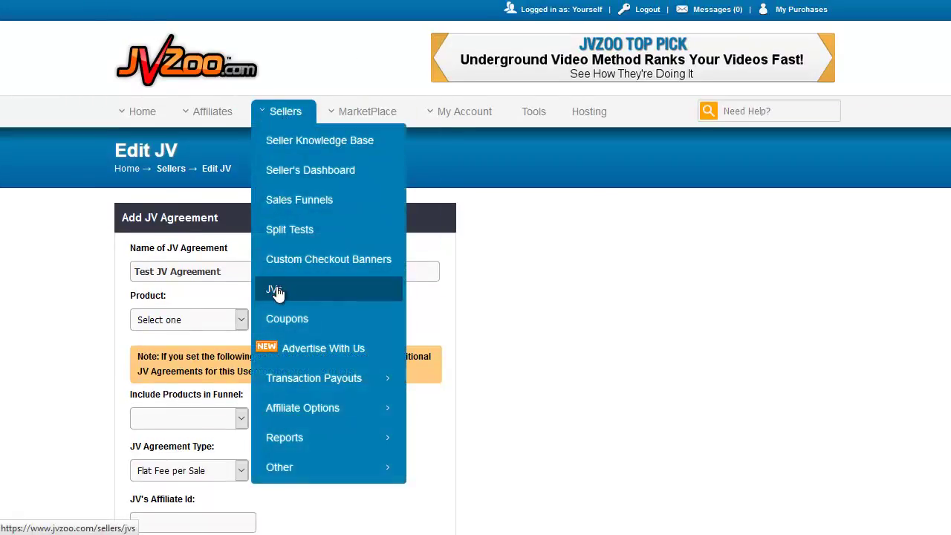
left_click(275, 290)
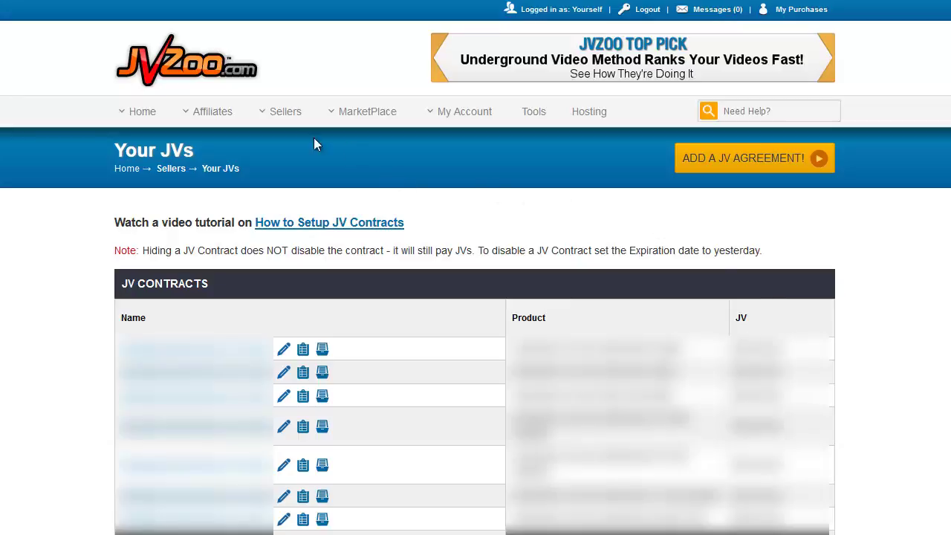
mouse_move(286, 111)
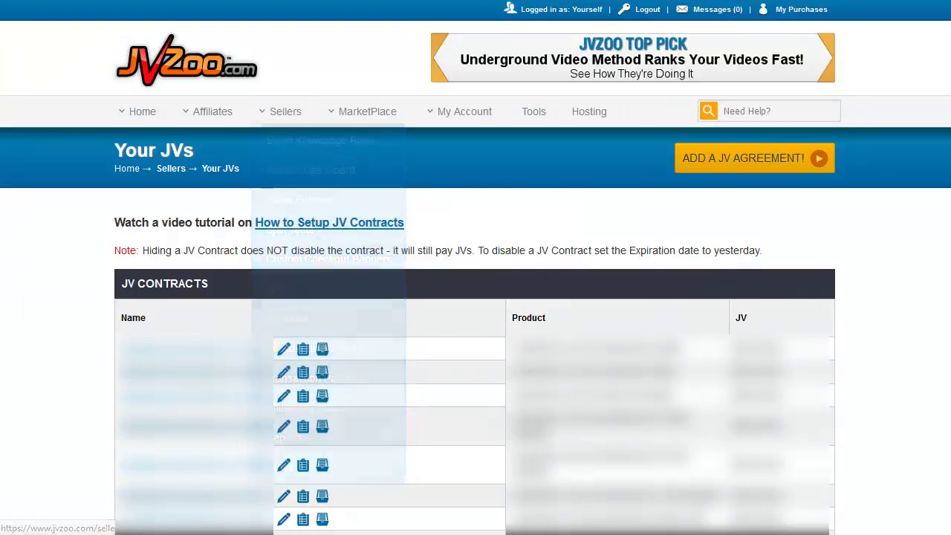